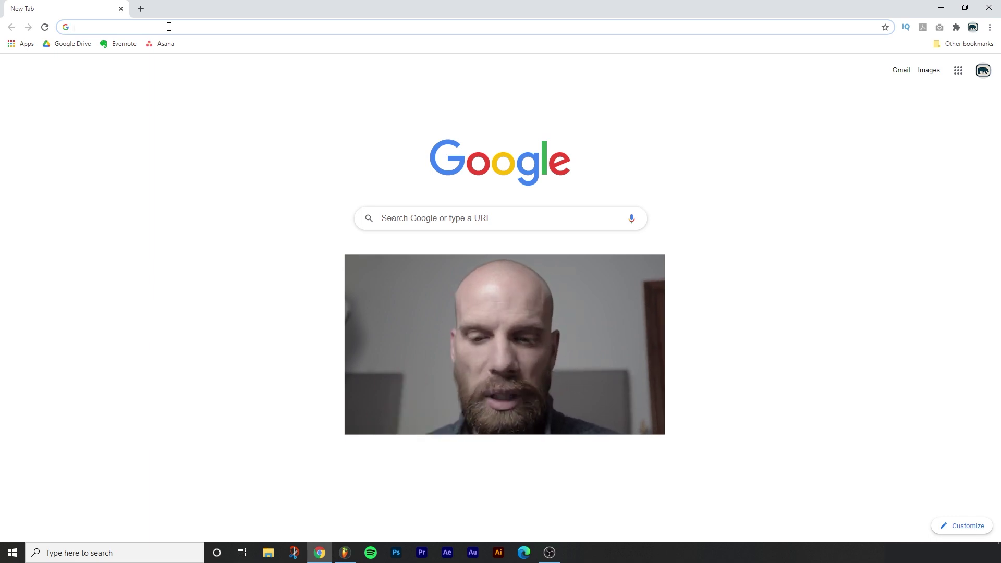
Step: Go to flstudio.com and start downloading the FL Studio 20.7.3 Windows installer
{"action": "type", "text": "flstudio.com"}
{"action": "key", "text": "Return"}
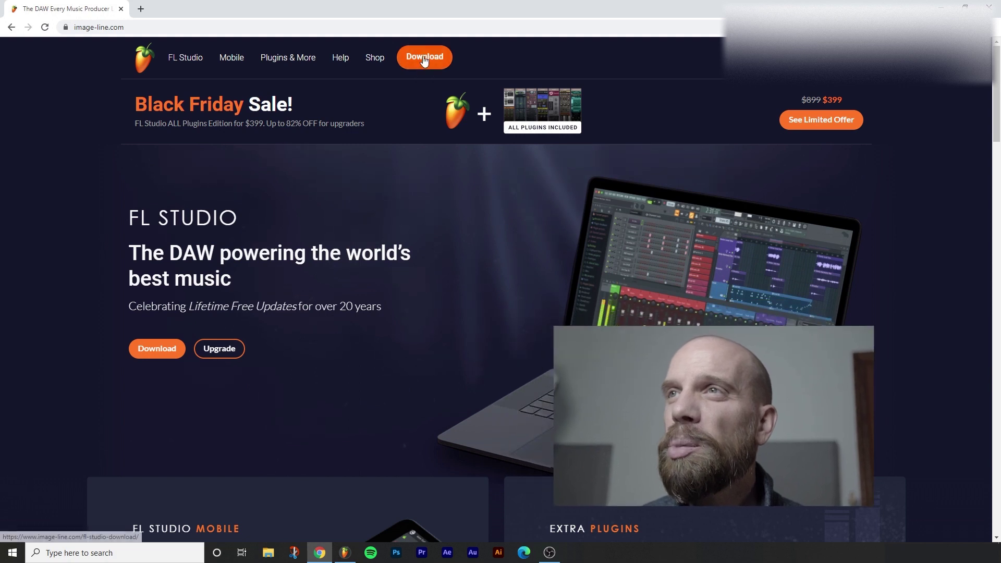
{"action": "left_click", "coordinate": [422, 59]}
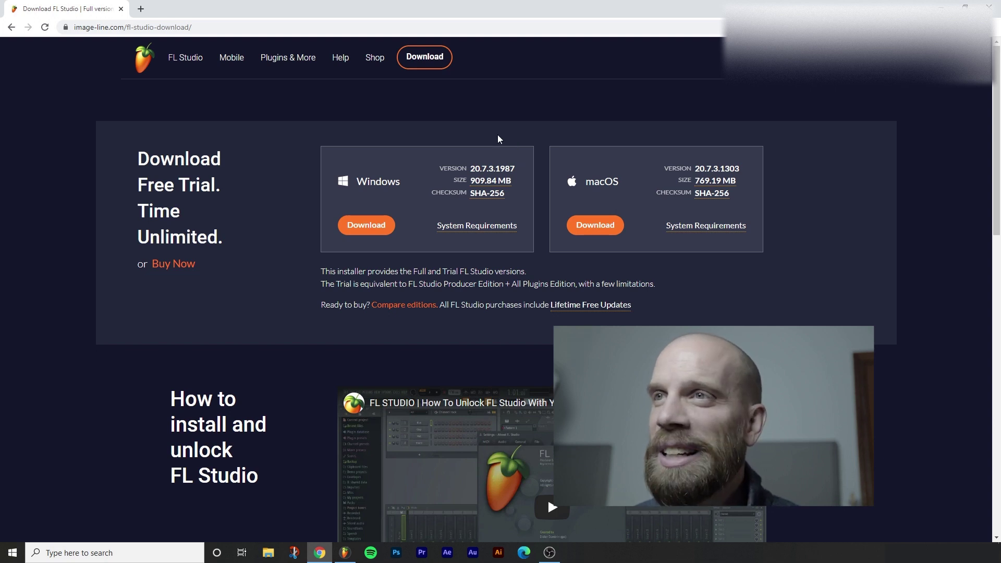
{"action": "left_click", "coordinate": [360, 225]}
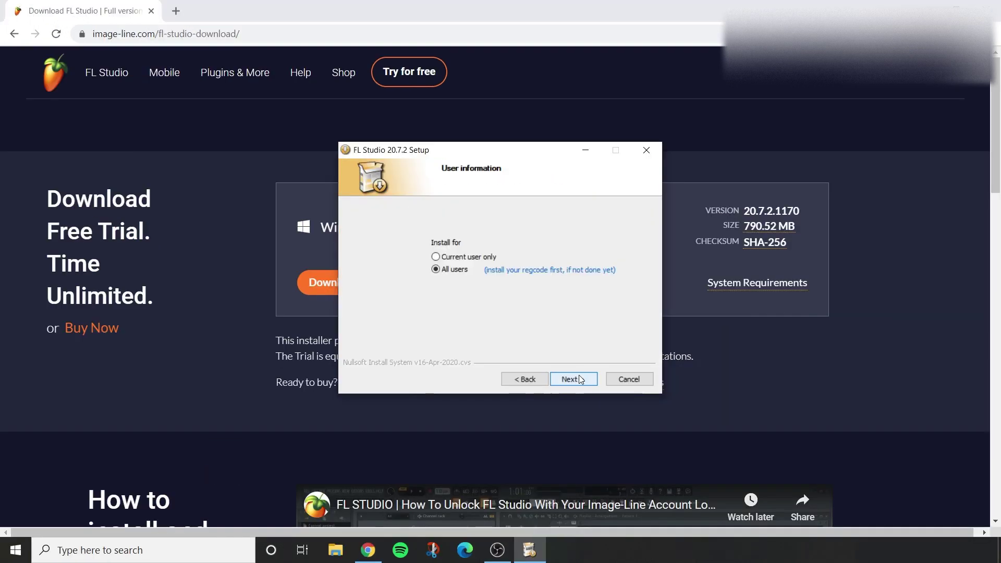
Step: Install FL Studio with default locations, then accept and install the ASIO4ALL driver
{"action": "left_click", "coordinate": [579, 379]}
{"action": "left_click", "coordinate": [574, 379]}
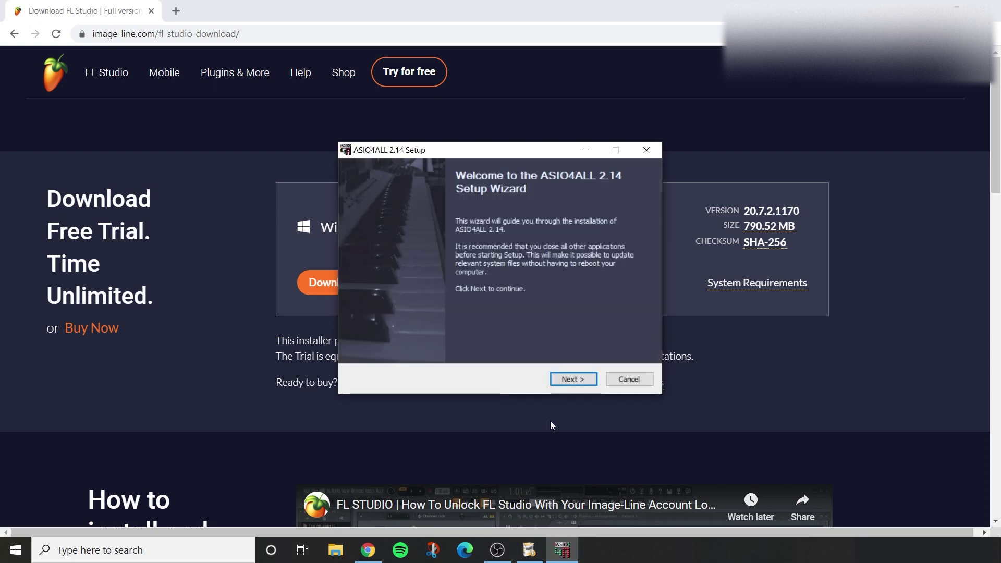
{"action": "left_click", "coordinate": [573, 380]}
{"action": "left_click", "coordinate": [358, 383]}
{"action": "left_click", "coordinate": [574, 379]}
{"action": "left_click", "coordinate": [574, 380]}
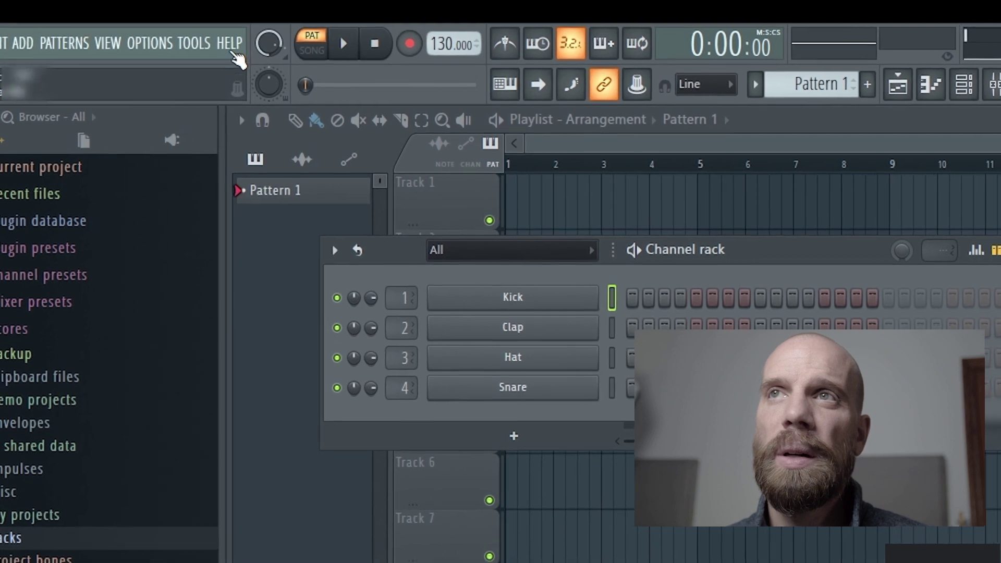
Step: Choose Unlock FL Studio from the HELP menu
{"action": "left_click", "coordinate": [242, 48]}
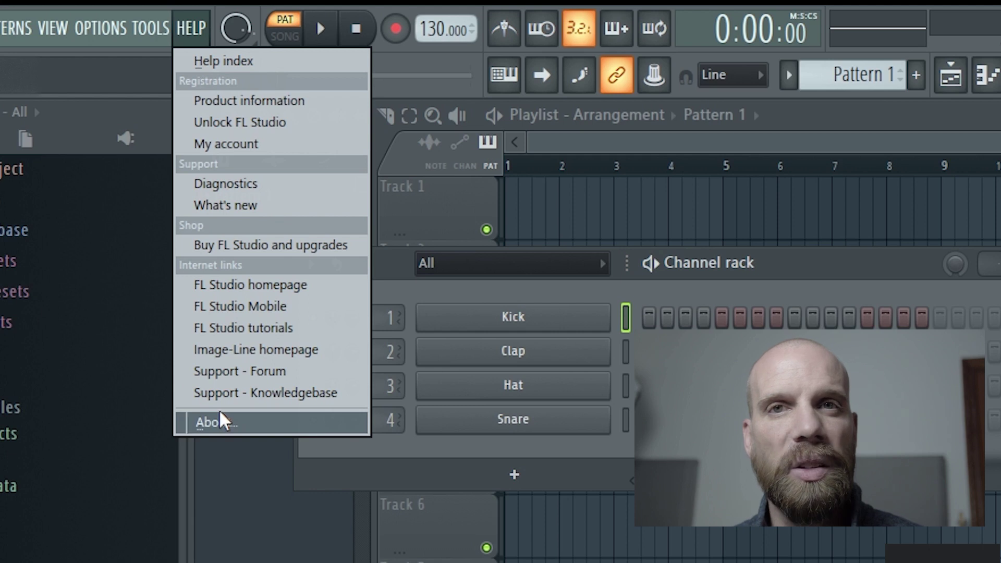
{"action": "left_click", "coordinate": [255, 121]}
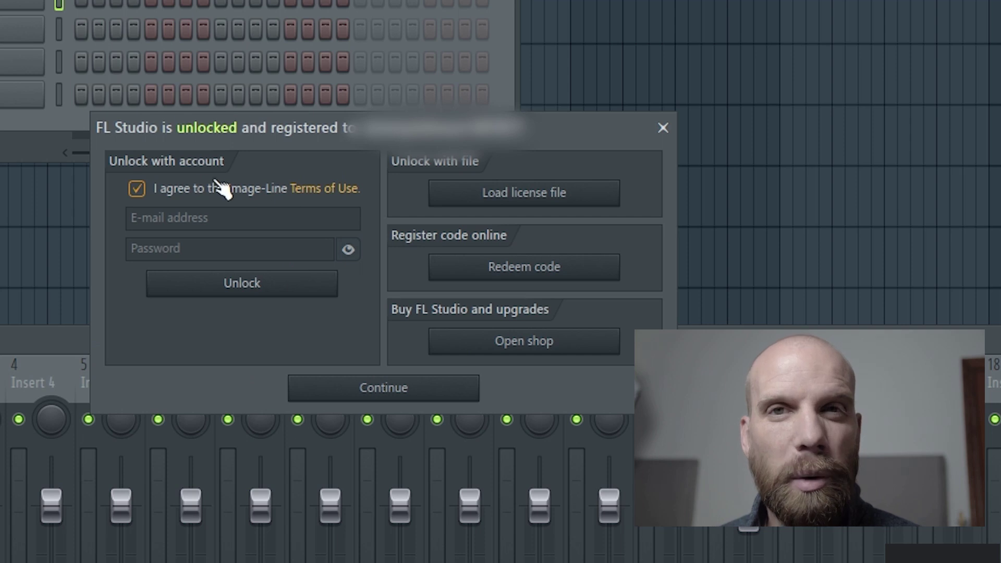
Step: Enter the Image-Line account e-mail and password and unlock FL Studio with that account
{"action": "left_click", "coordinate": [206, 218]}
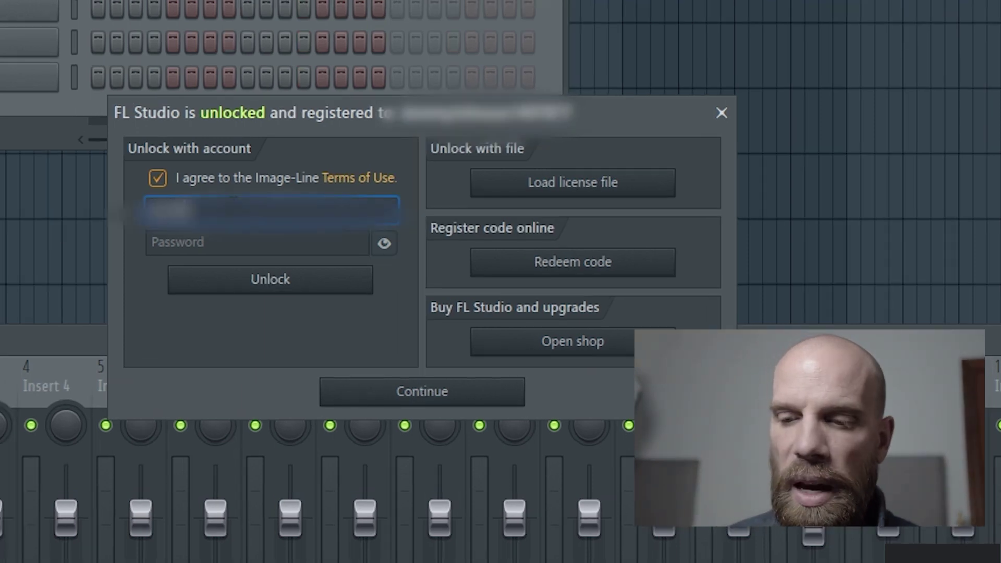
{"action": "type", "text": "info"}
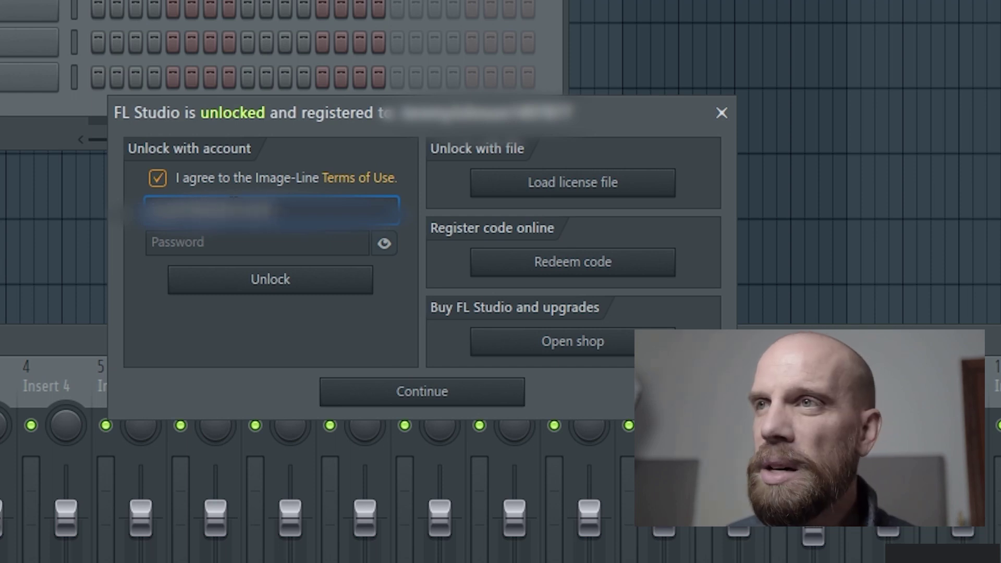
{"action": "key", "text": "Tab"}
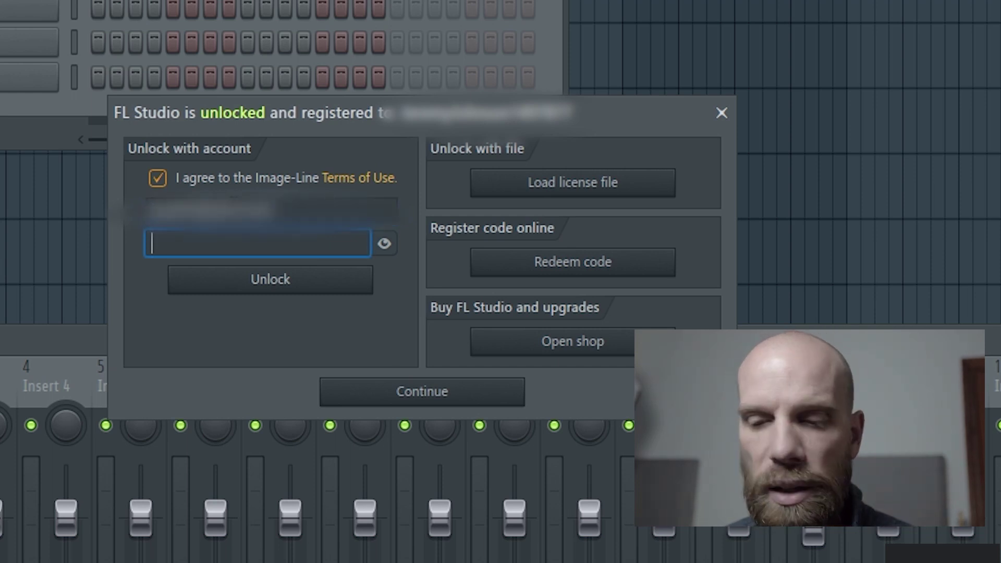
{"action": "type", "text": "*"}
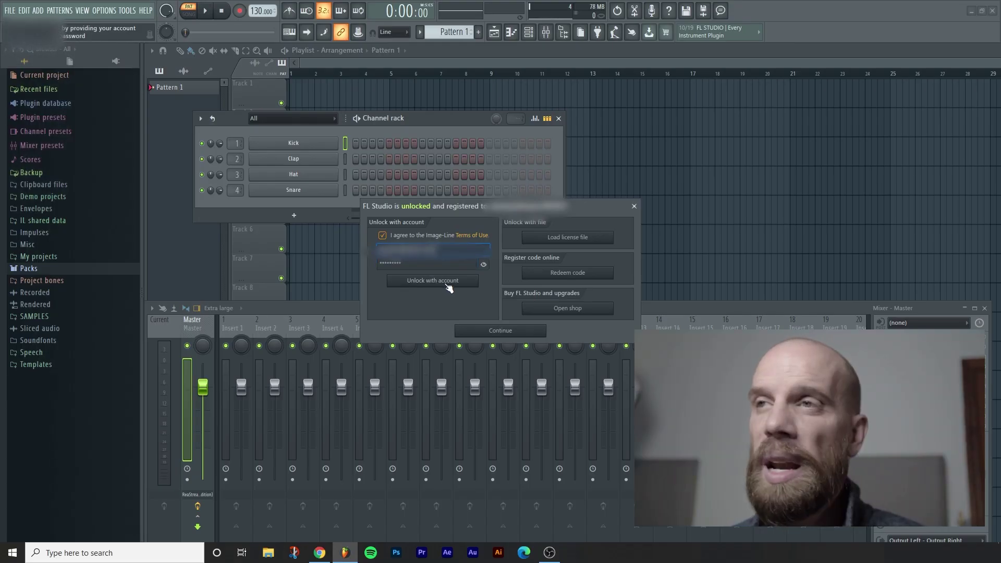
{"action": "left_click", "coordinate": [443, 282]}
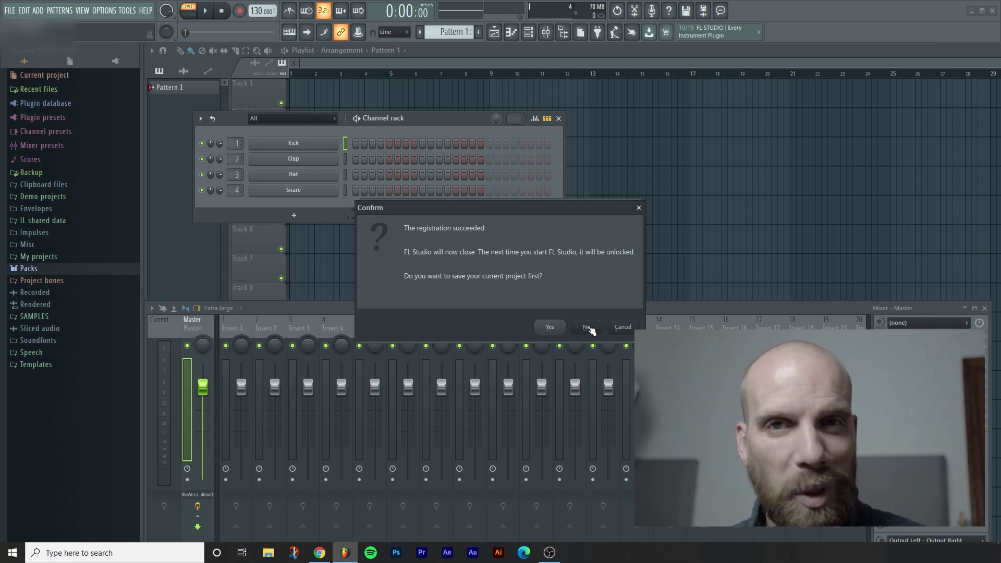
Step: Decline saving the current project so FL Studio closes and relaunches registered
{"action": "left_click", "coordinate": [586, 327]}
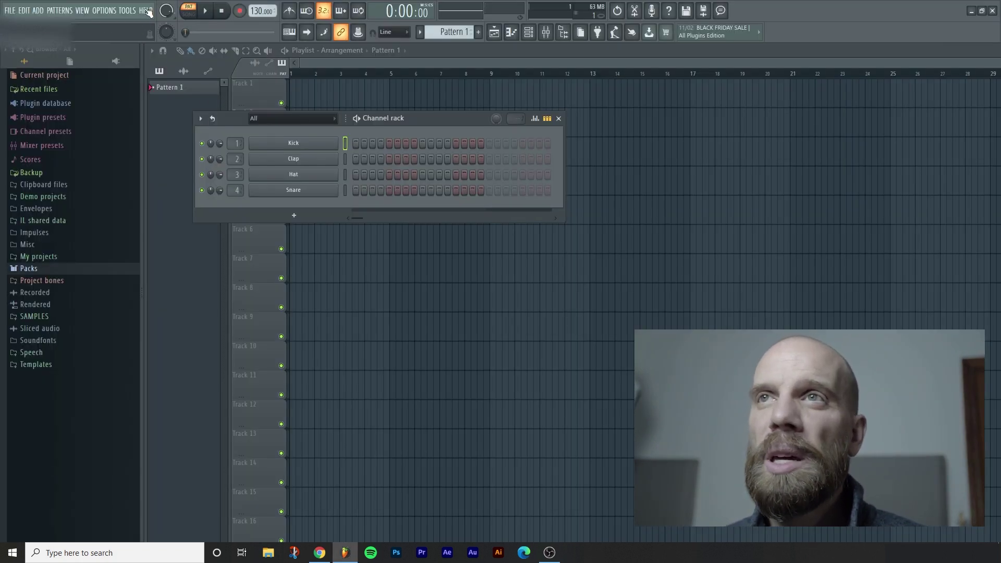
Step: Confirm FL Studio shows as unlocked, close that window, and reveal Producer Edition v20.7.3
{"action": "left_click", "coordinate": [147, 11]}
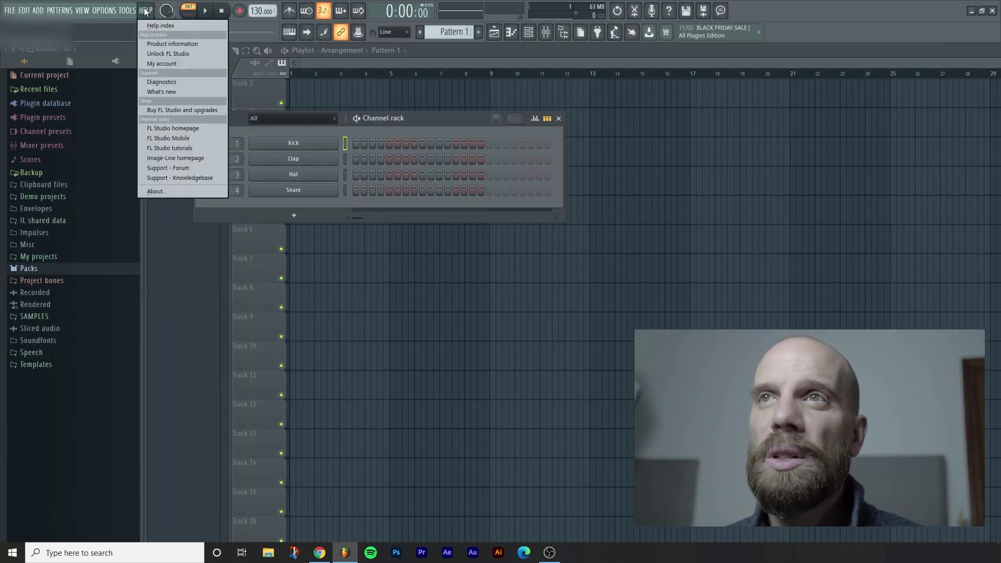
{"action": "left_click", "coordinate": [157, 53]}
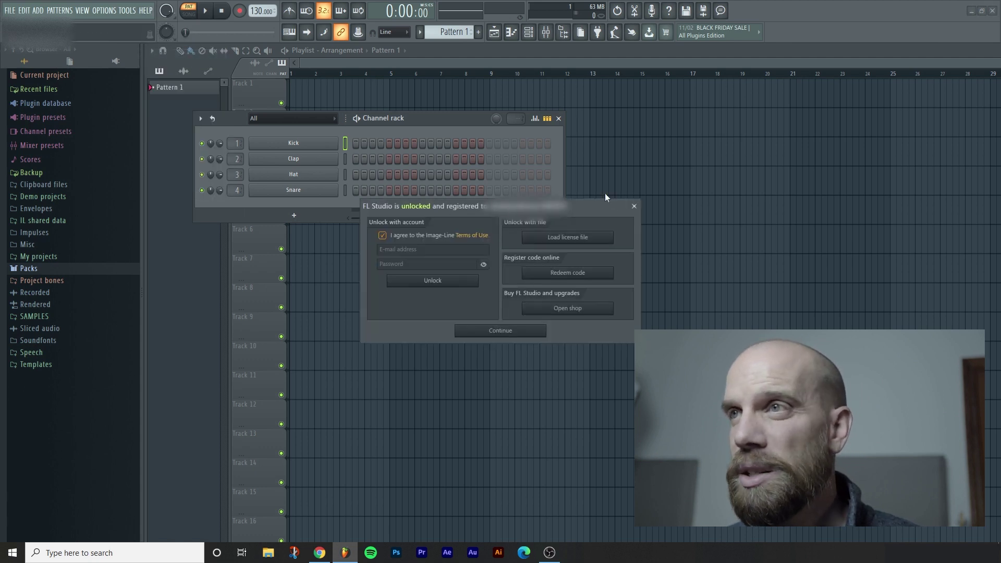
{"action": "left_click", "coordinate": [634, 206]}
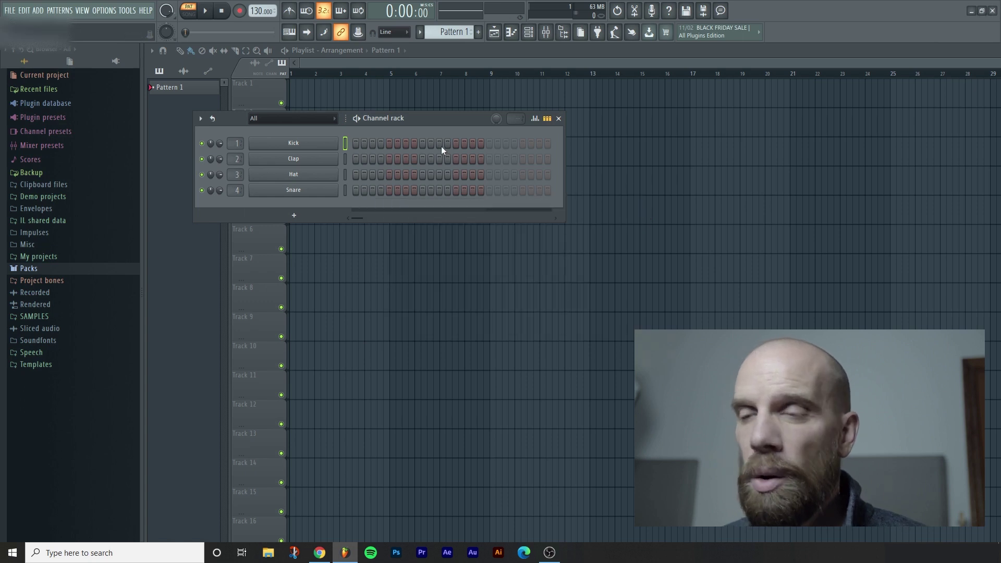
{"action": "key", "text": "F5"}
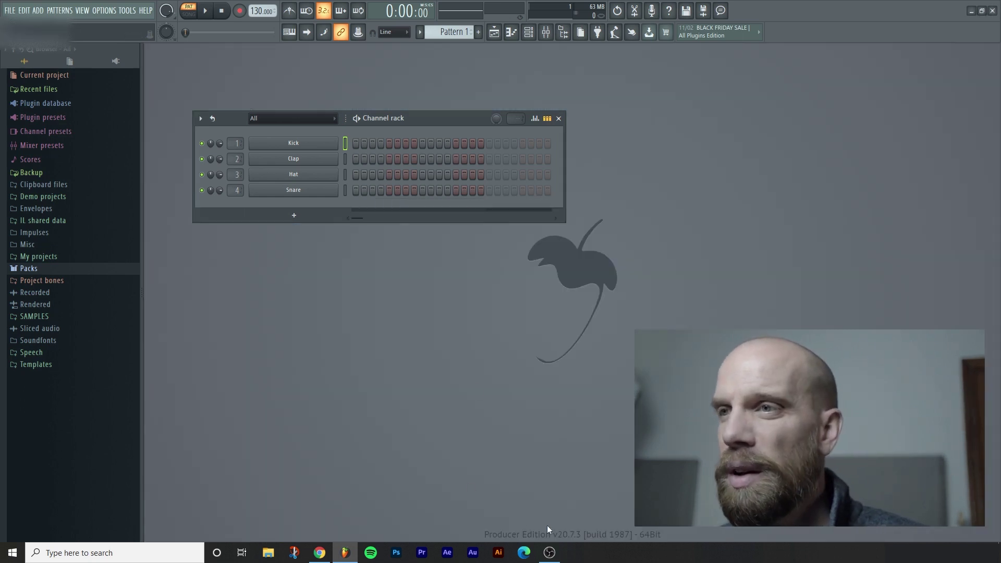